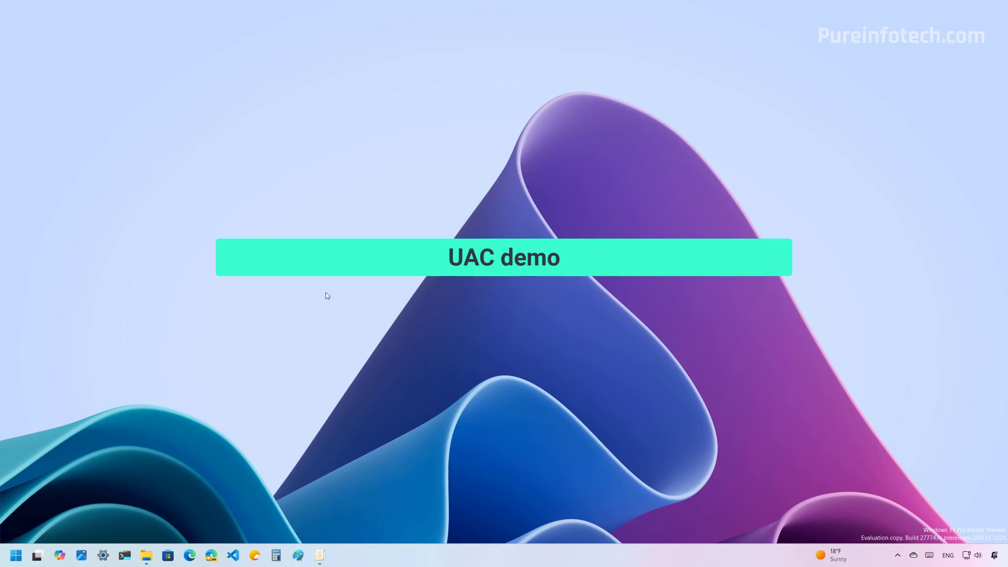
- Launch finder.exe from Downloads to show the standard UAC prompt, then minimise File Explorer
left_click(147, 555)
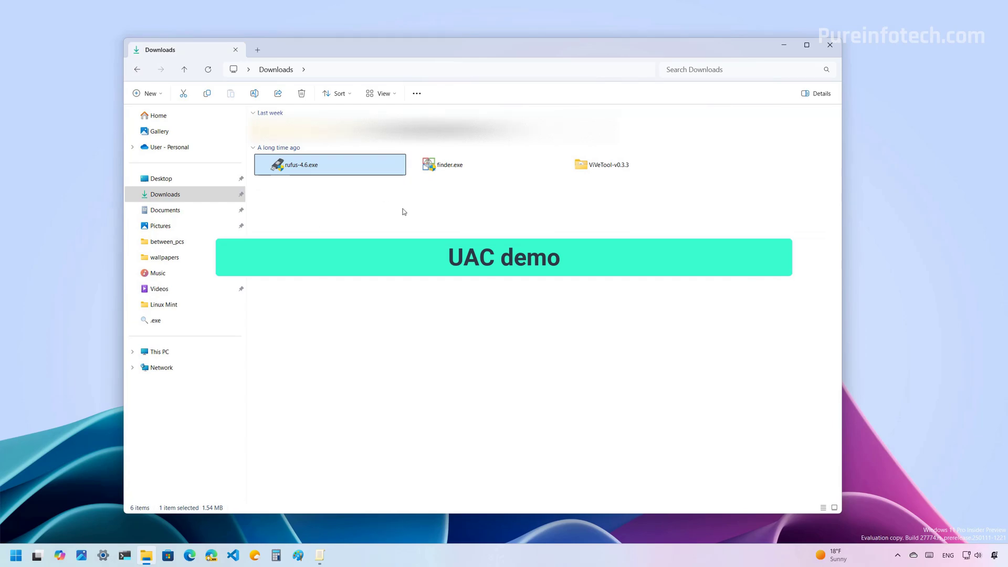
left_click(448, 164)
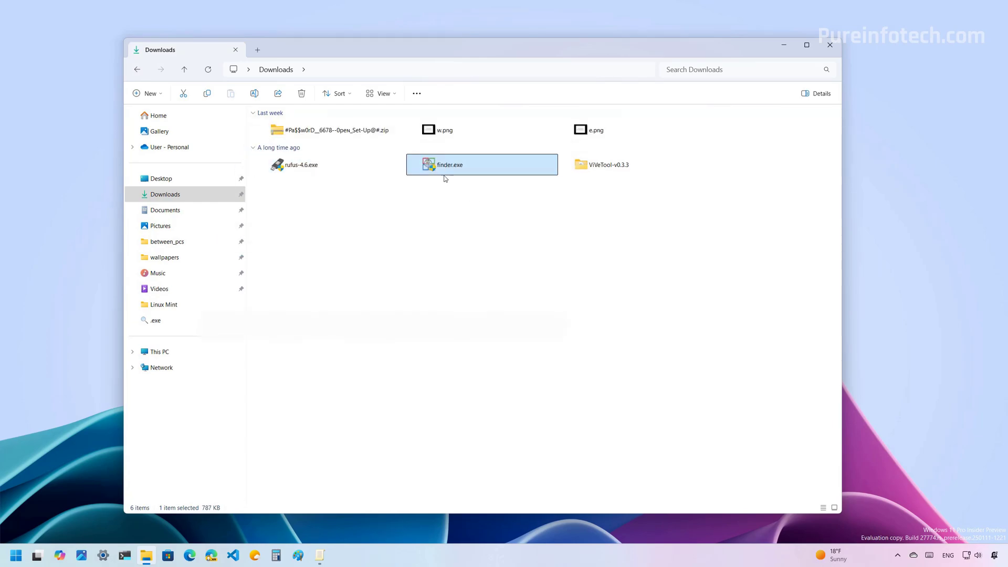
left_click(301, 167)
double_click(300, 167)
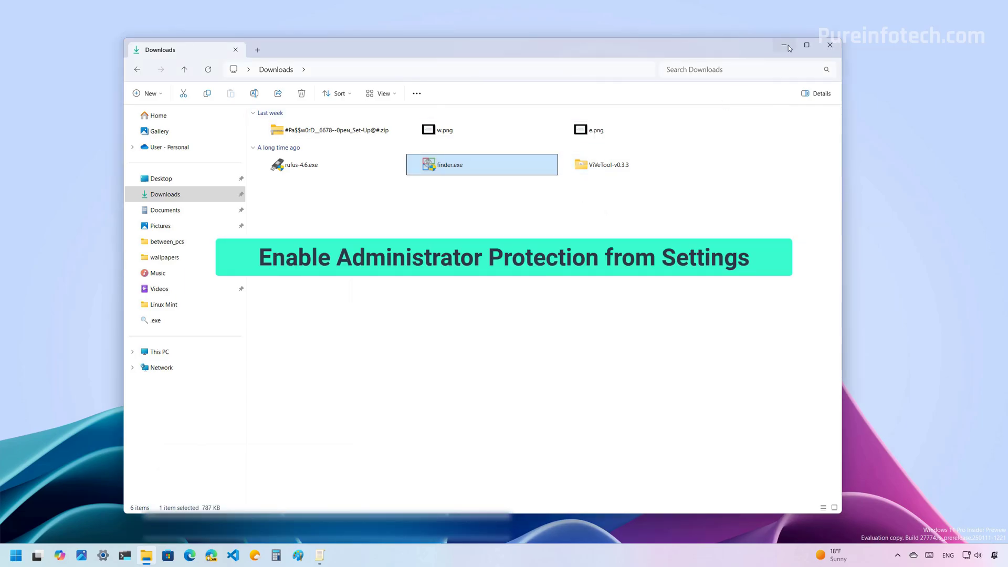
left_click(784, 46)
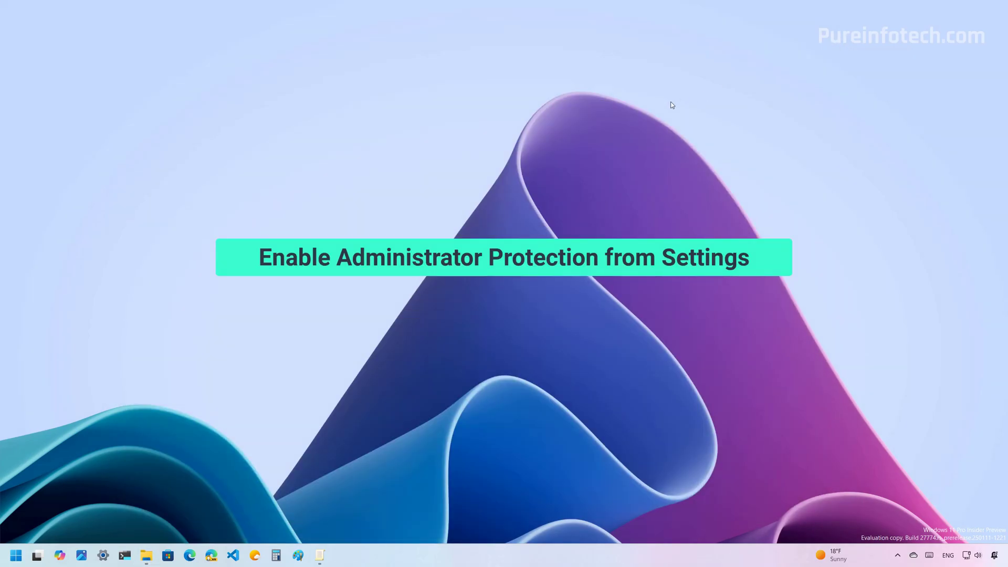
- Turn Administrator protection On under Account protection, close Windows Security and open the Start power options
key("super")
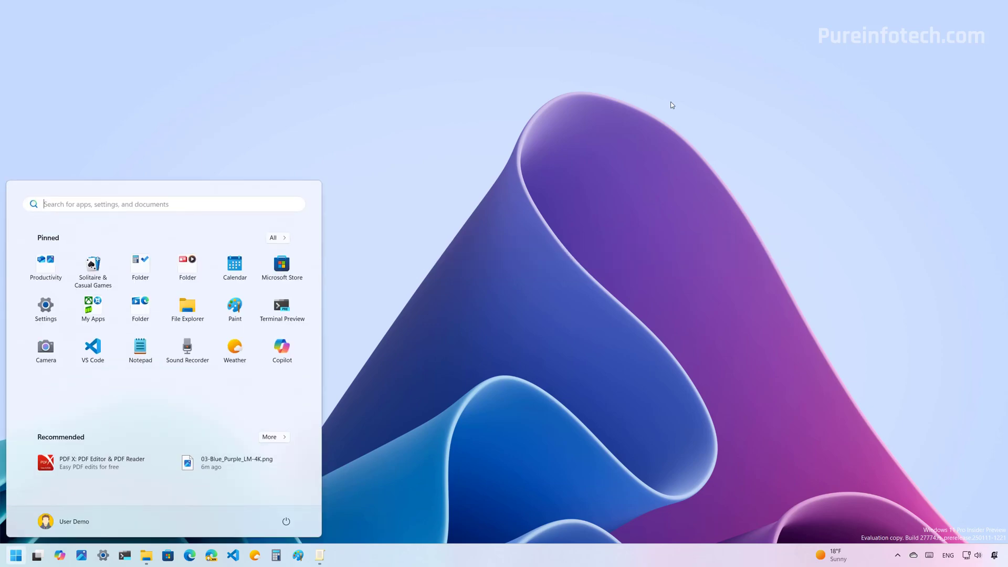
type("windows sec")
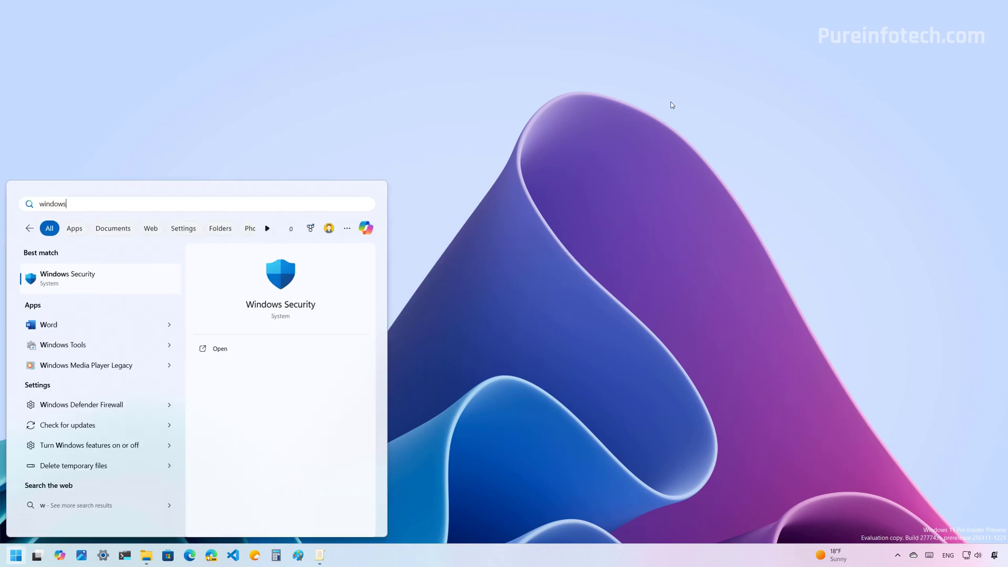
left_click(124, 281)
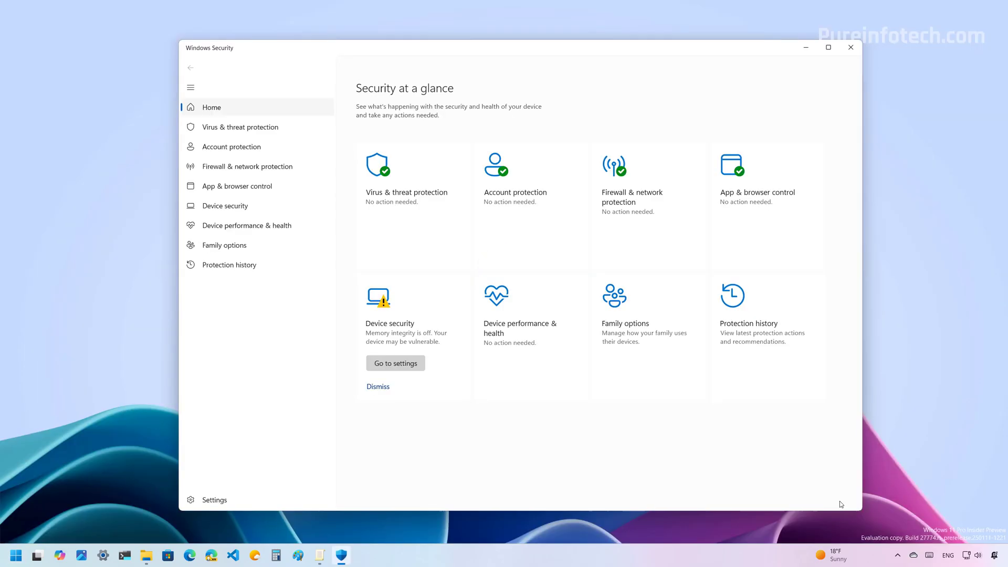
left_click(254, 148)
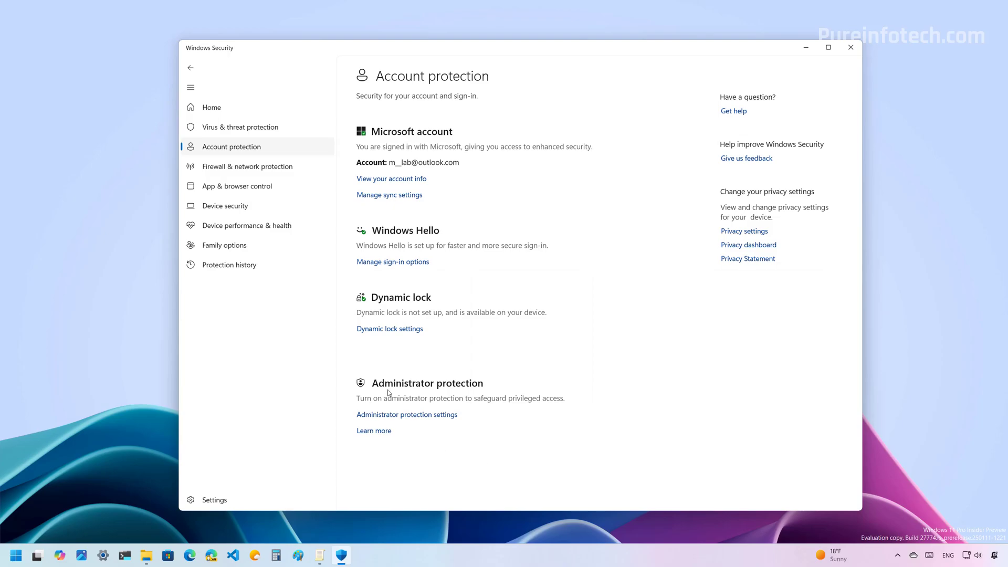
left_click(411, 415)
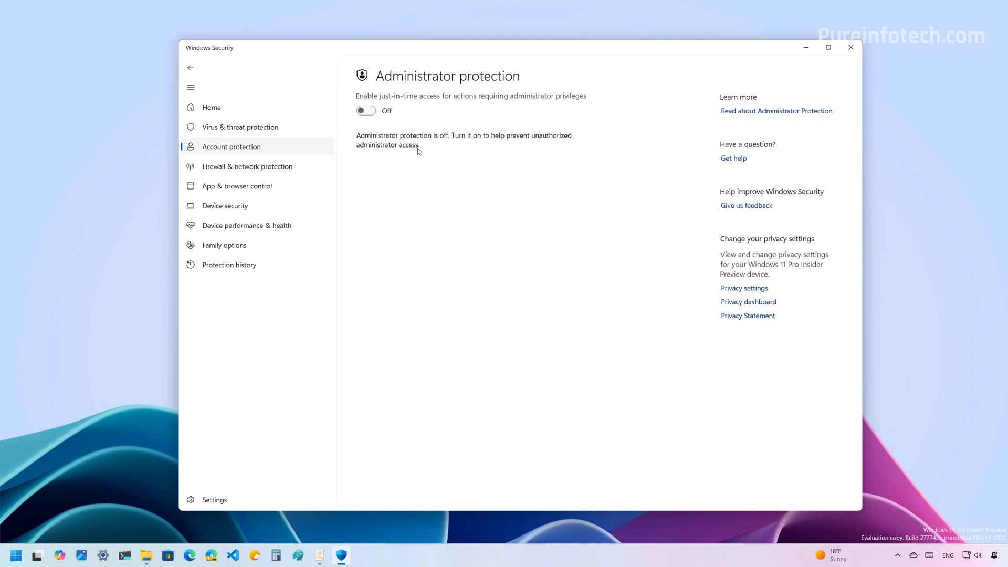
left_click(371, 112)
left_click(466, 361)
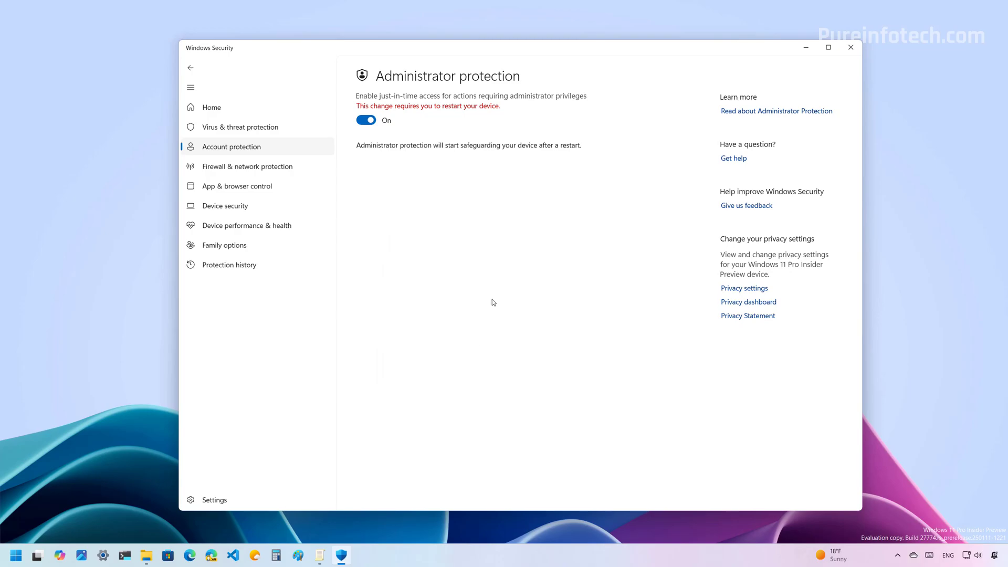
left_click(851, 47)
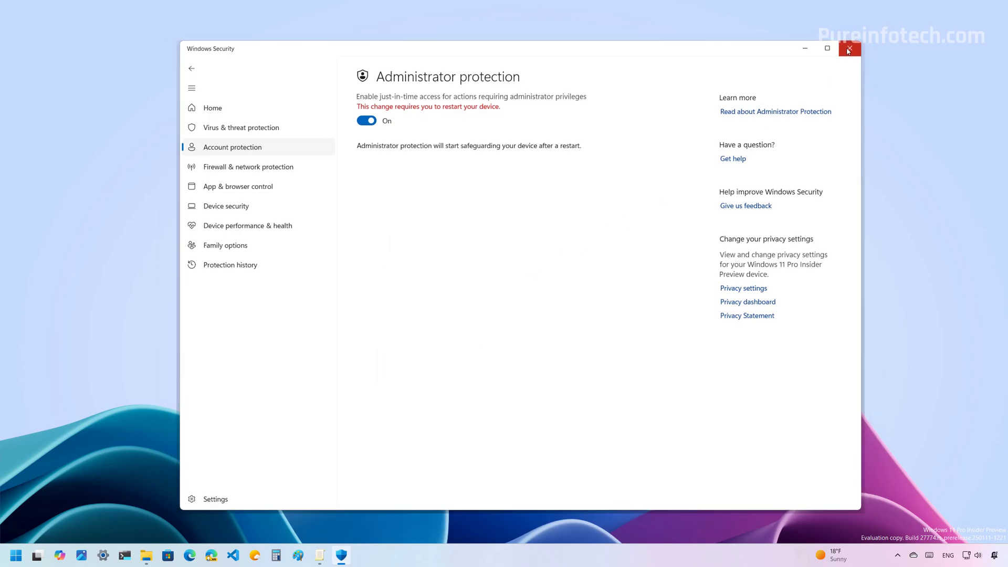
left_click(22, 557)
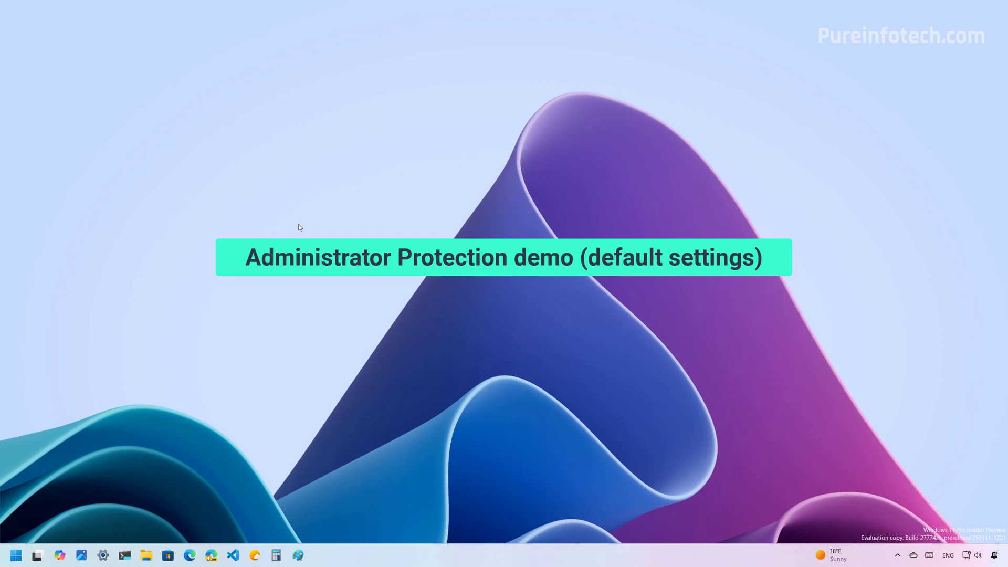
- Launch rufus-4.6.exe from Downloads, view its prompt's program location, dismiss it, then launch finder.exe
left_click(147, 555)
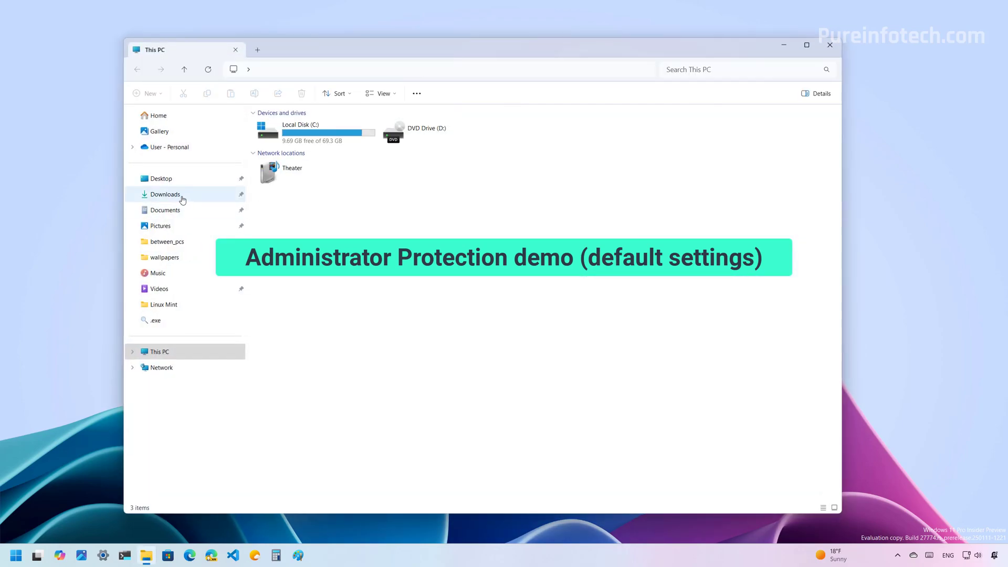
left_click(180, 195)
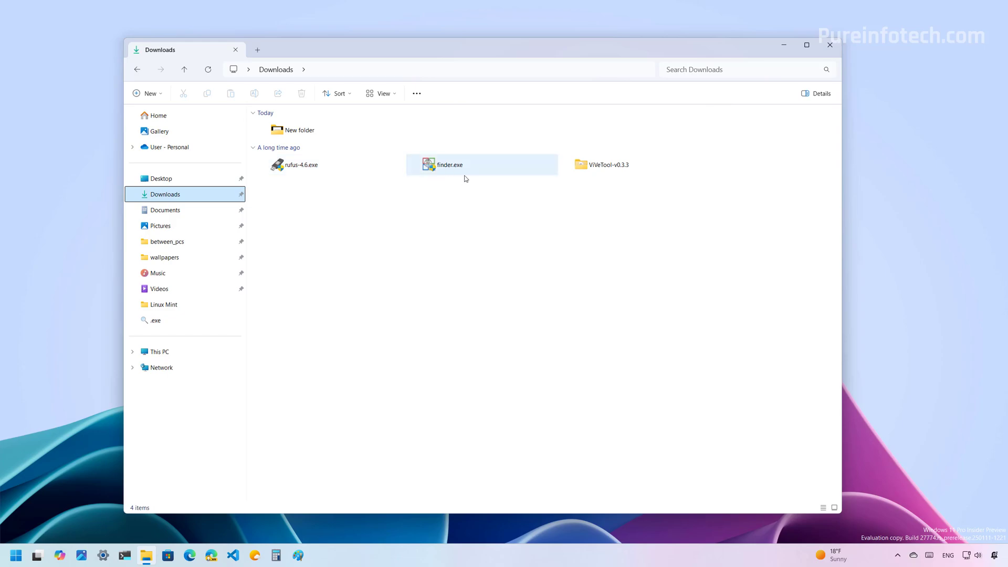
double_click(305, 167)
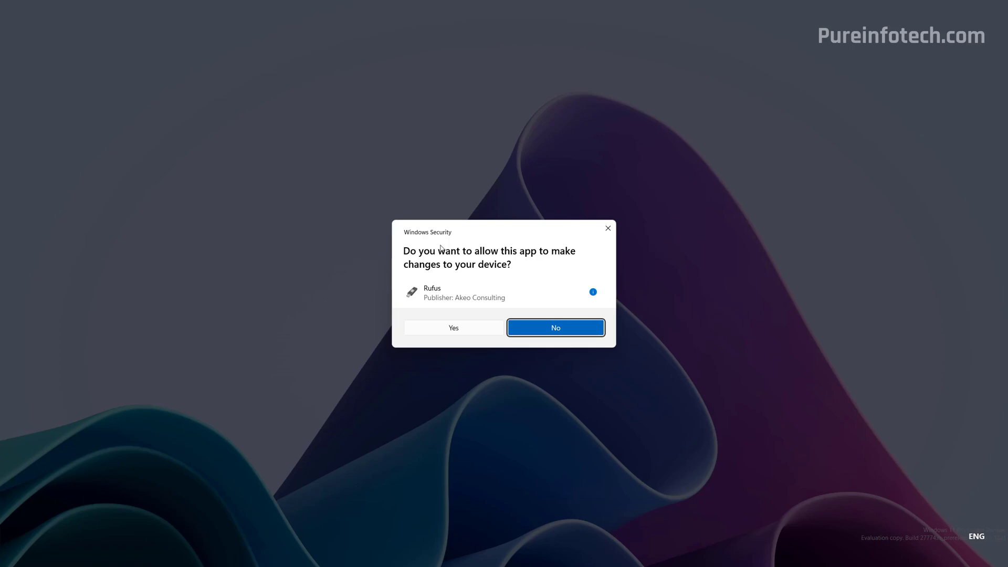
left_click(592, 291)
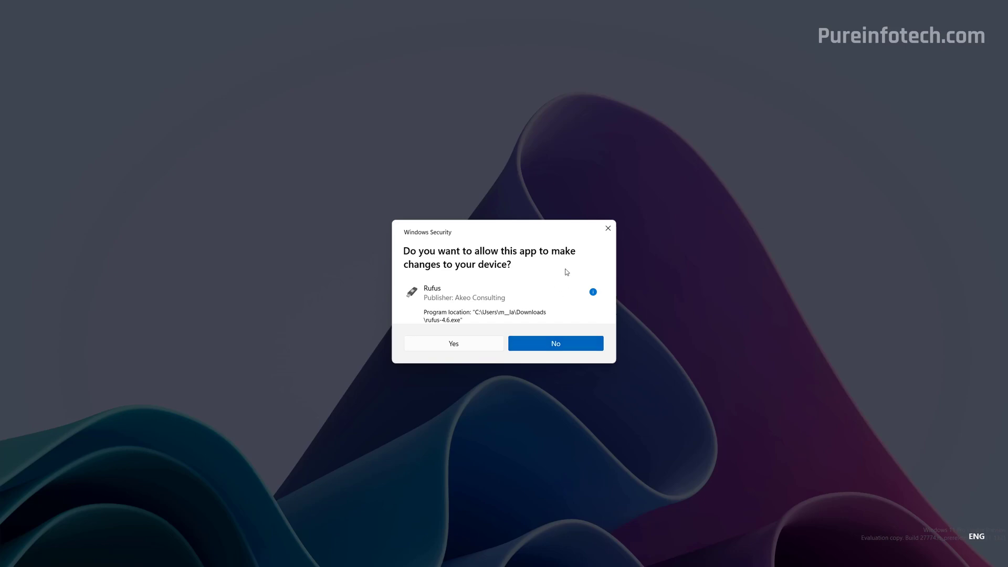
left_click(608, 228)
left_click(451, 167)
double_click(454, 166)
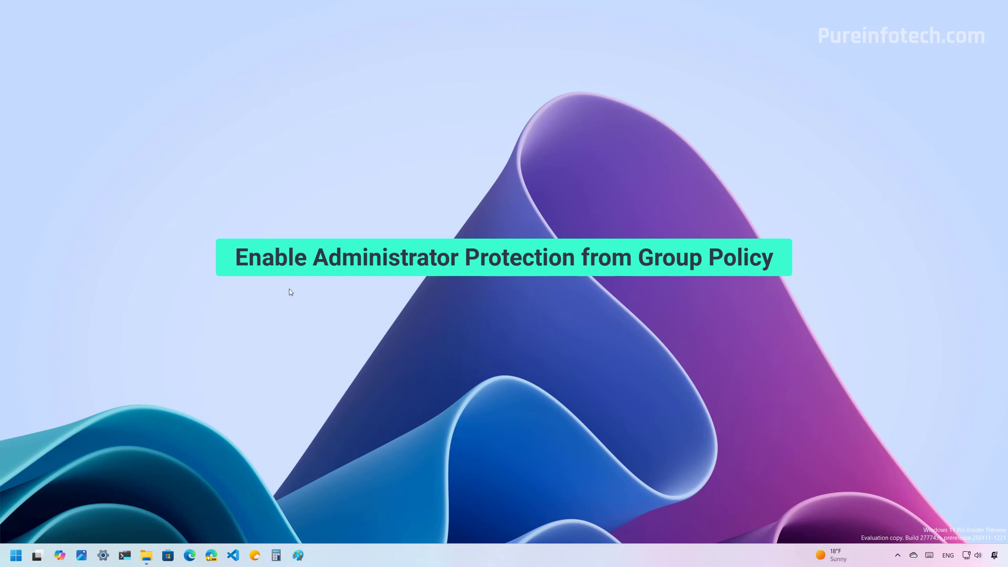
- Open the Group Policy Editor to Computer Configuration's Local Policies > Security Options
key("super")
type("group")
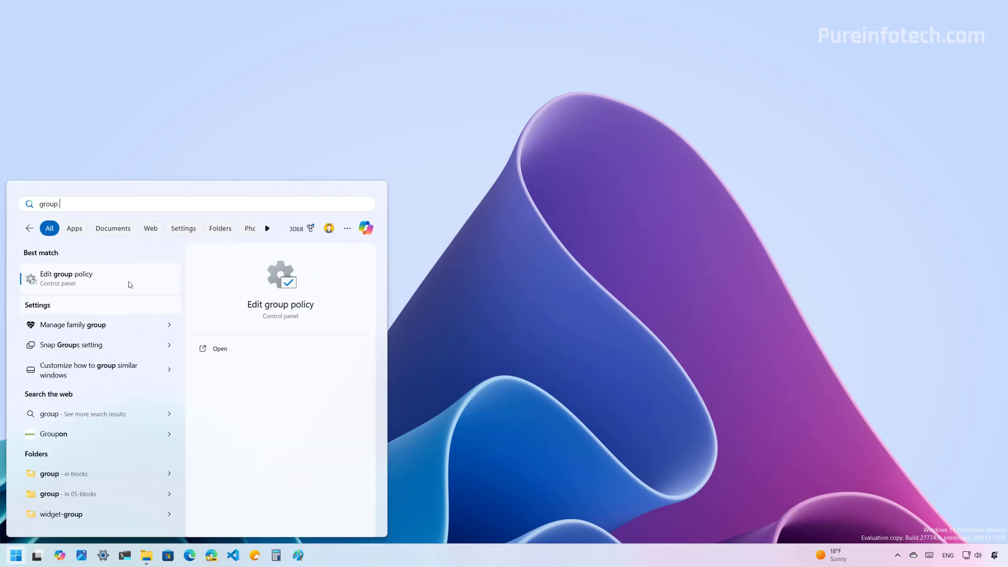
left_click(130, 285)
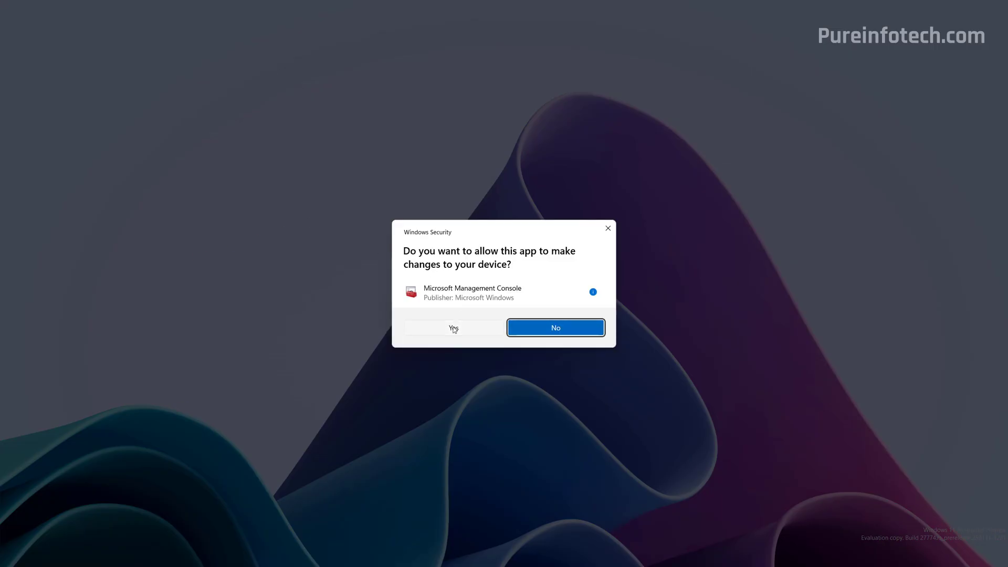
left_click(454, 328)
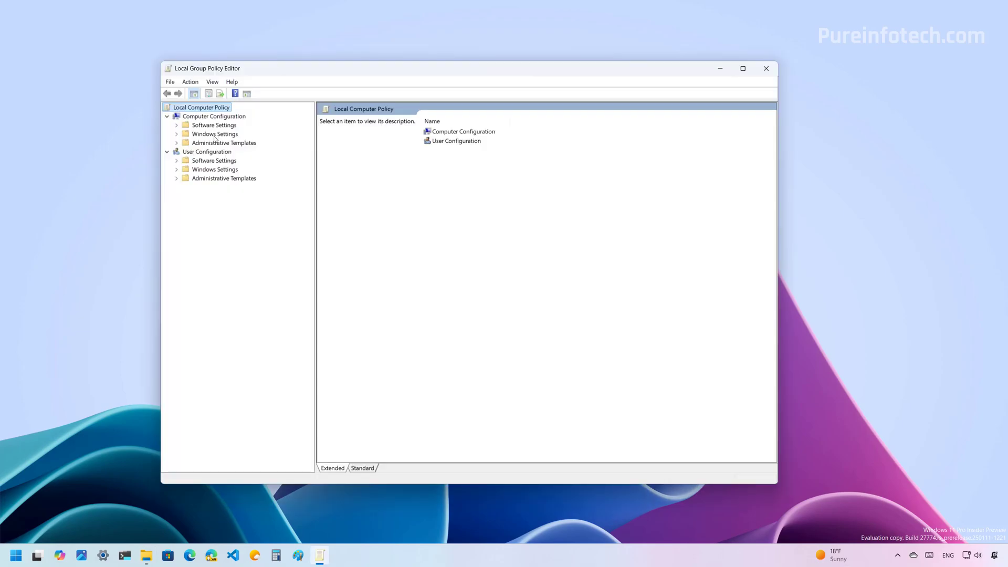
double_click(214, 135)
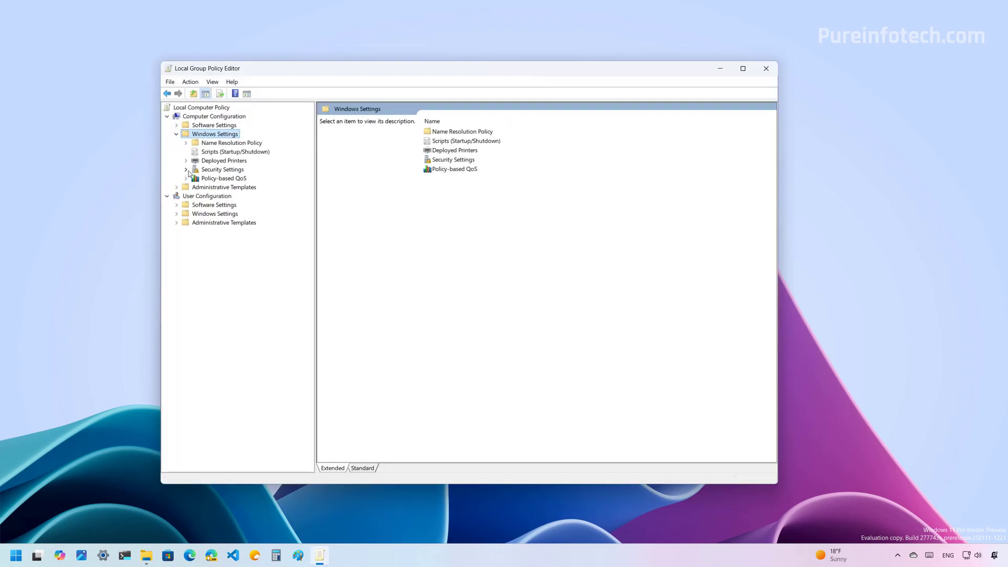
left_click(187, 169)
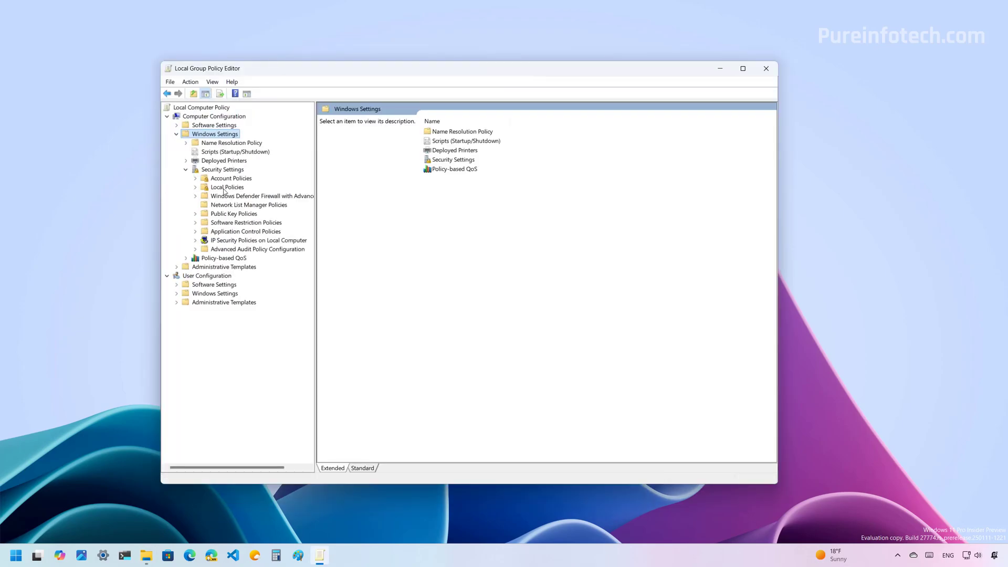
double_click(225, 188)
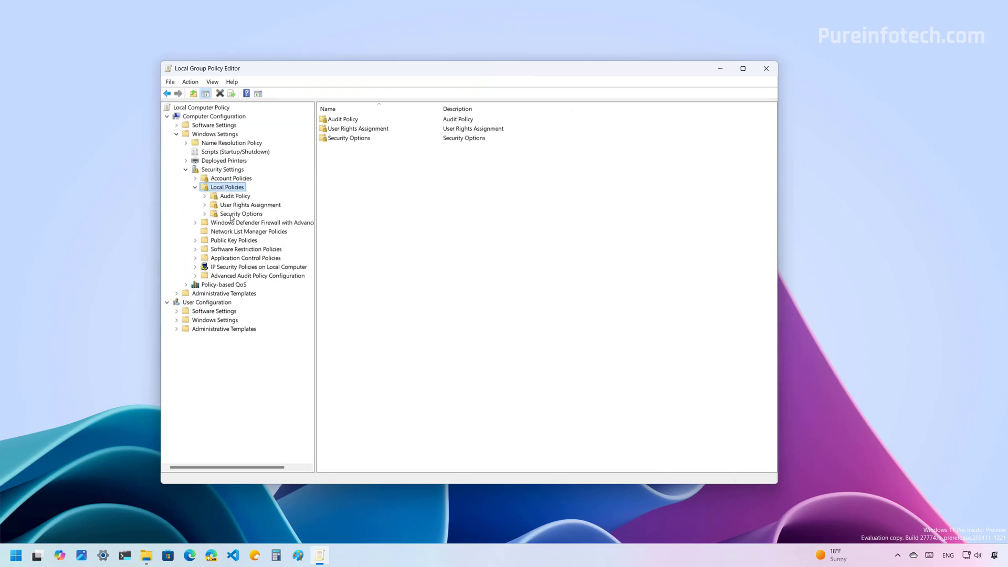
left_click(231, 214)
scroll(707, 229, "down", 15)
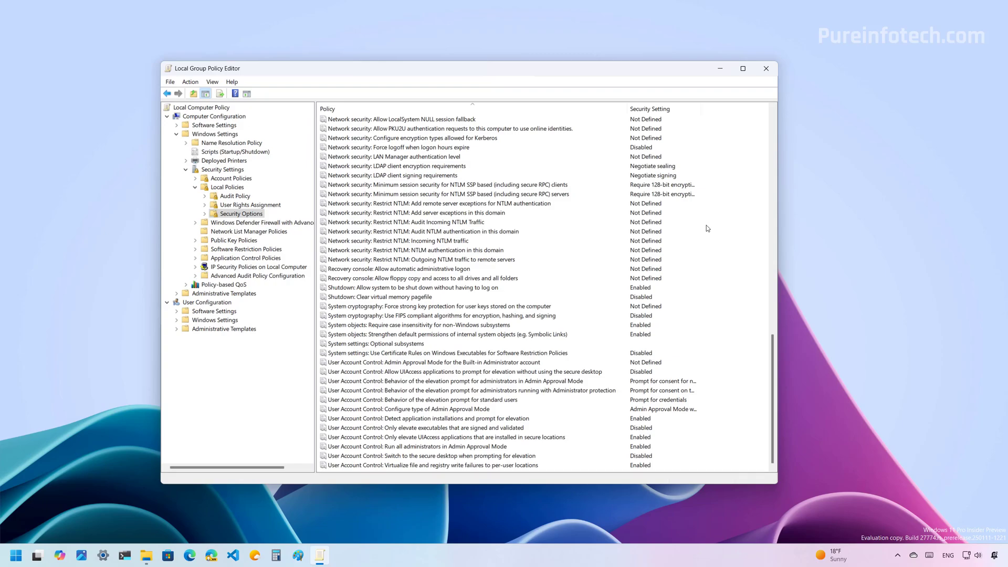
- Set 'Configure type of Admin Approval Mode' to Admin Approval Mode with Administrator protection
left_click(337, 410)
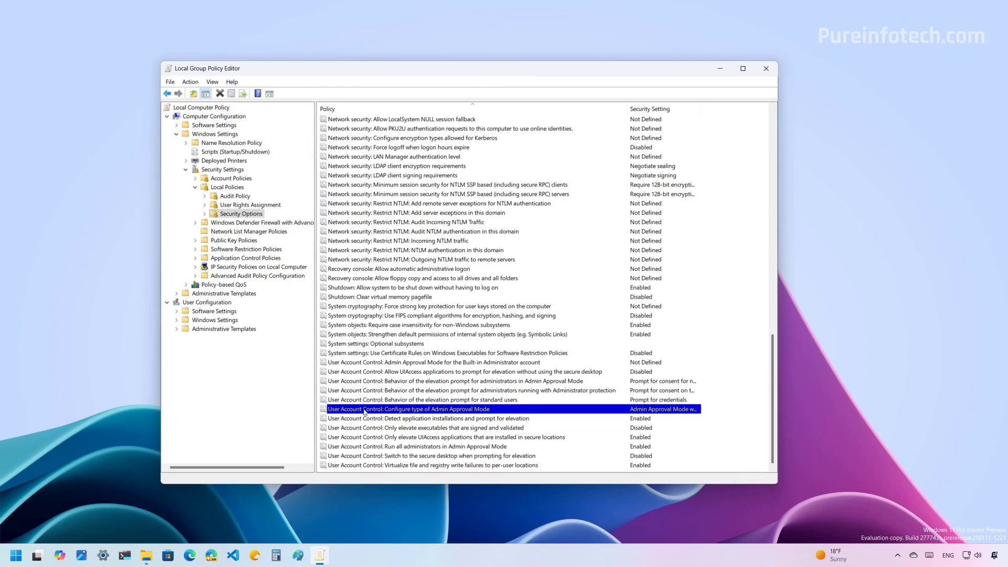
right_click(493, 413)
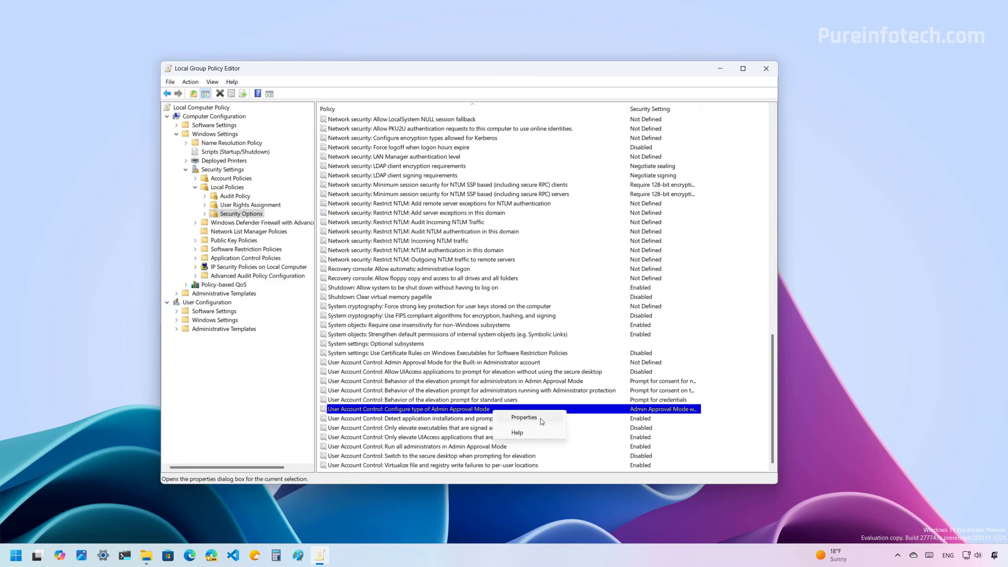
left_click(524, 418)
left_click(426, 223)
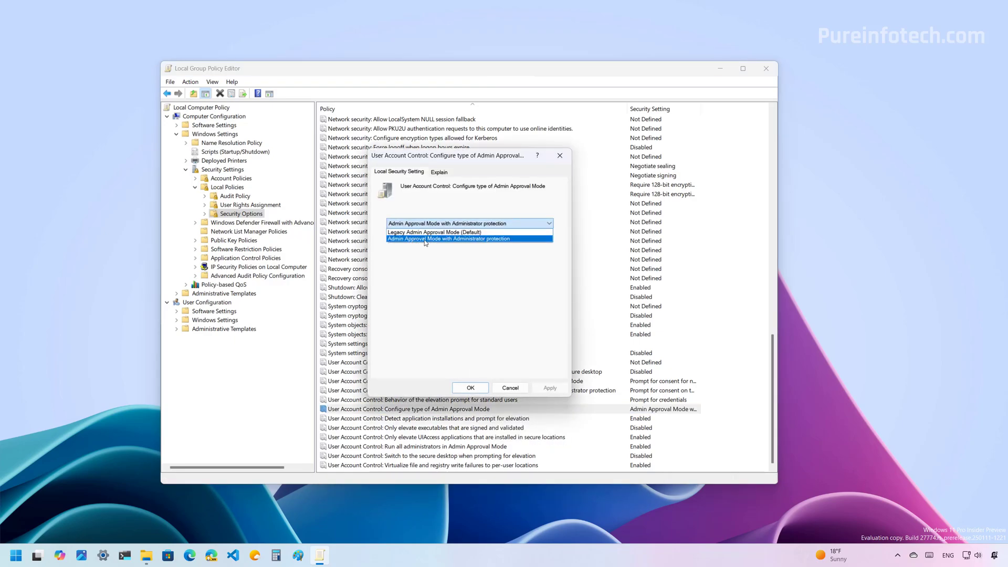
left_click(495, 239)
left_click(470, 388)
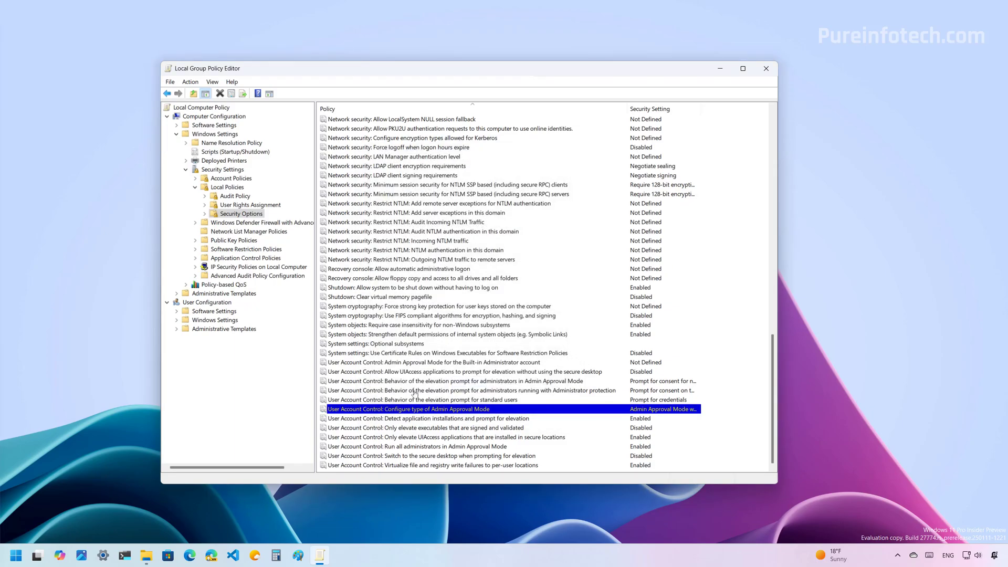
- Set the protected administrators' elevation prompt to 'Prompt for credentials on the secure desktop'
left_click(414, 392)
right_click(410, 390)
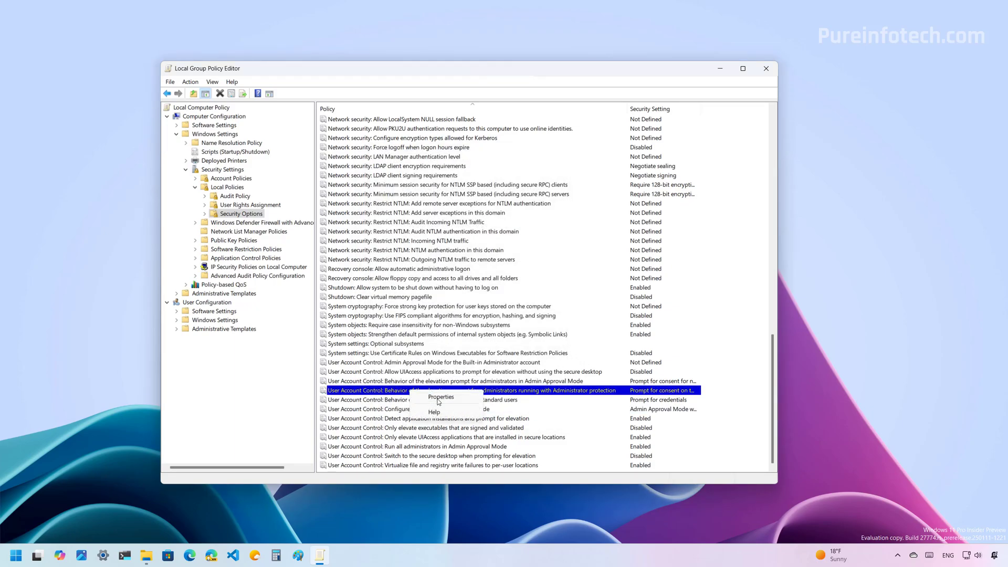
left_click(440, 398)
left_click(476, 226)
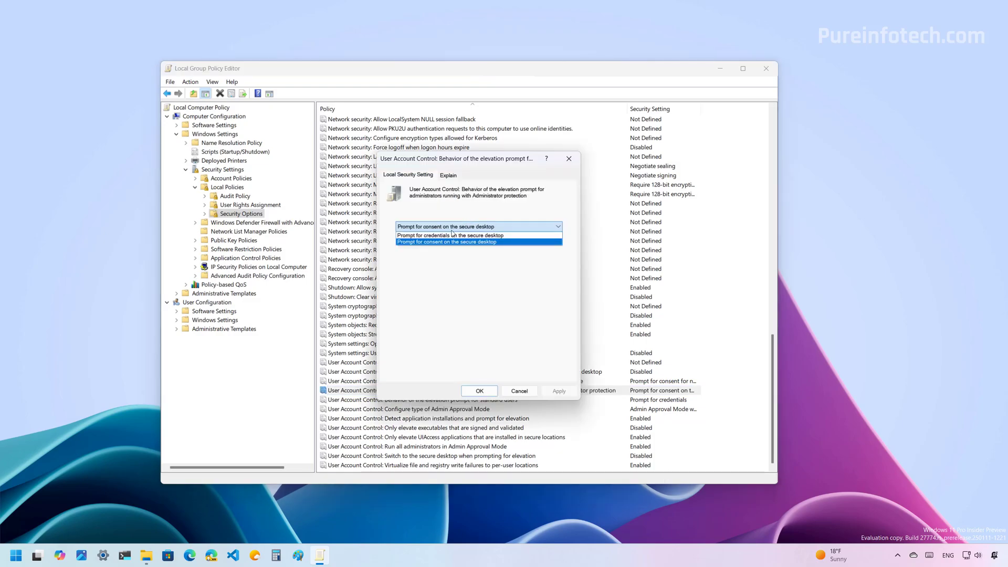
left_click(421, 235)
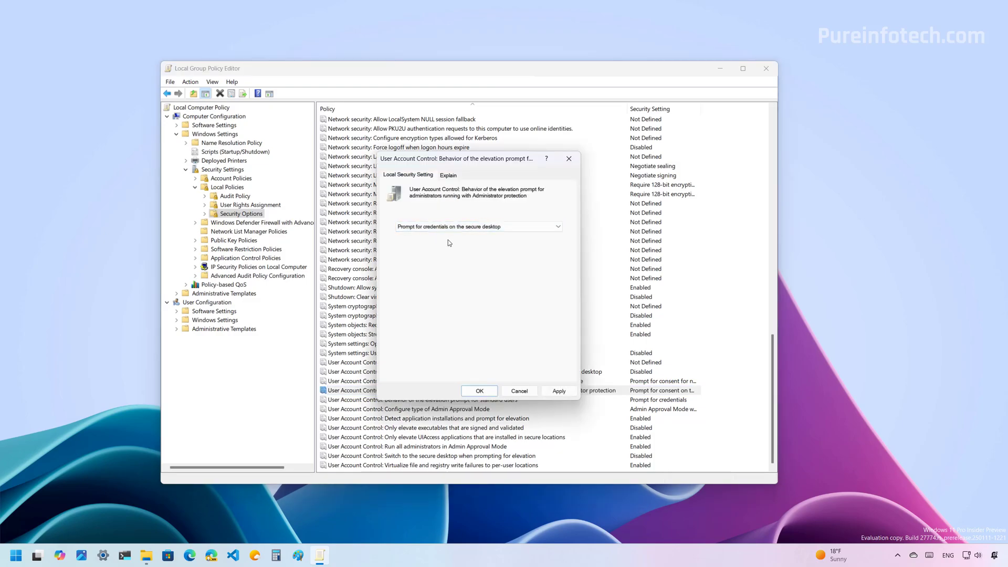
left_click(559, 391)
left_click(479, 390)
left_click(719, 68)
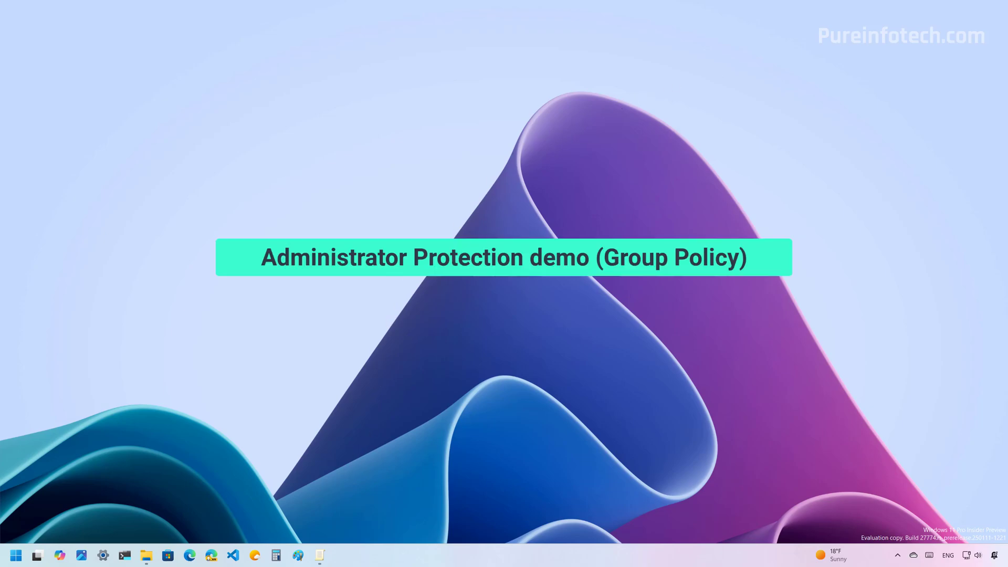
- Launch rufus-4.6.exe from Downloads and approve its elevation request with the account PIN
left_click(146, 555)
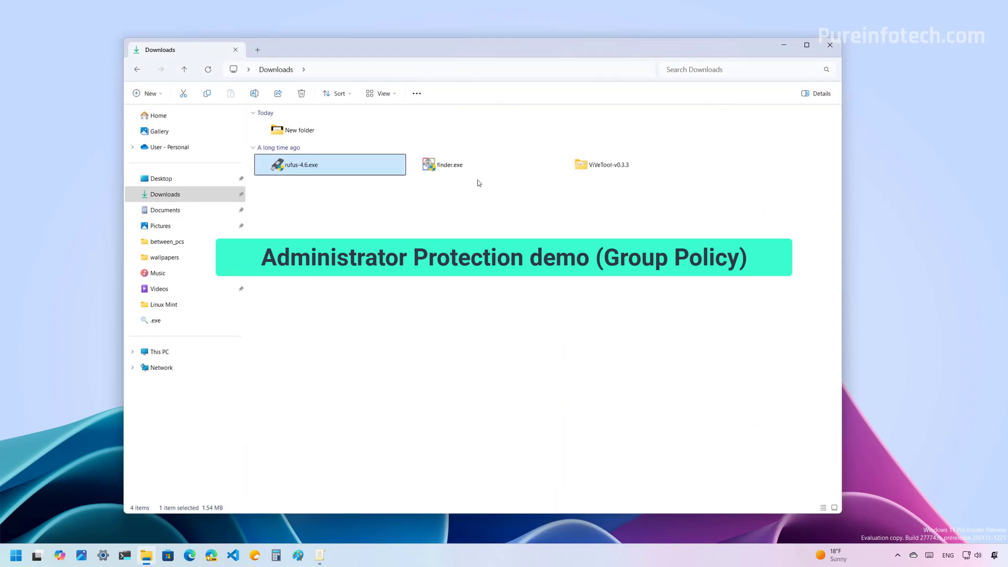
double_click(308, 168)
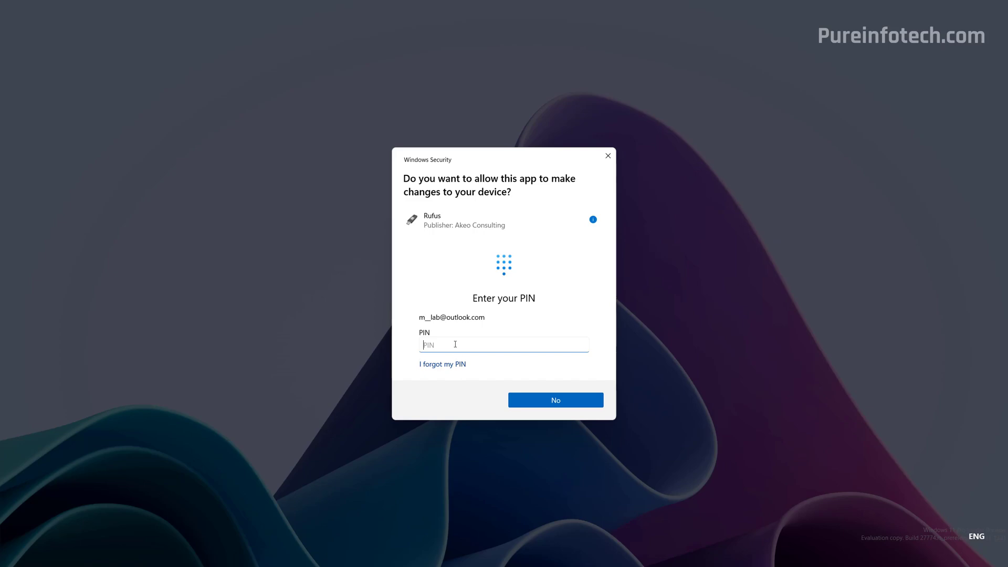
type("1234")
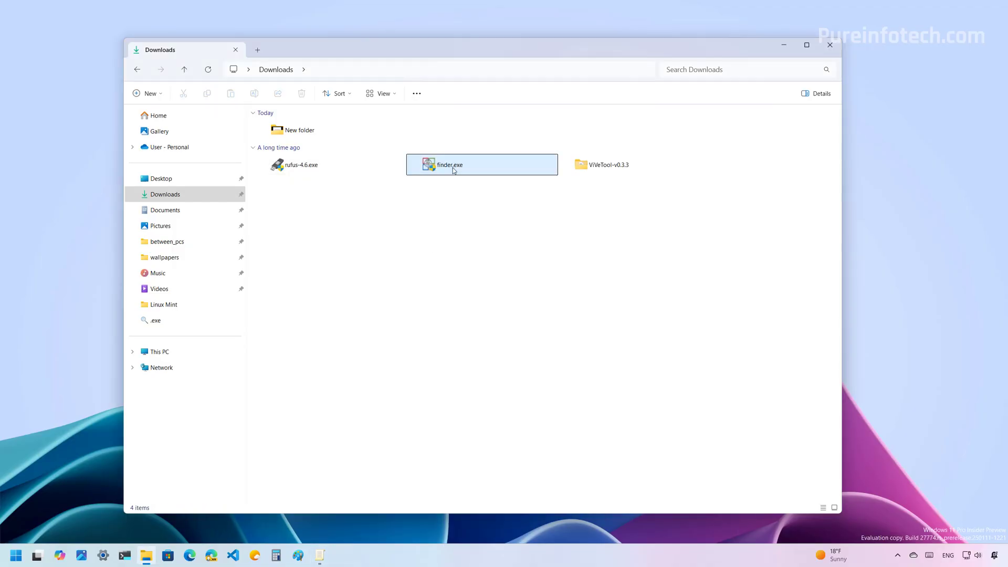
- Launch finder.exe from Downloads and show its program location in the PIN elevation prompt
left_click(454, 168)
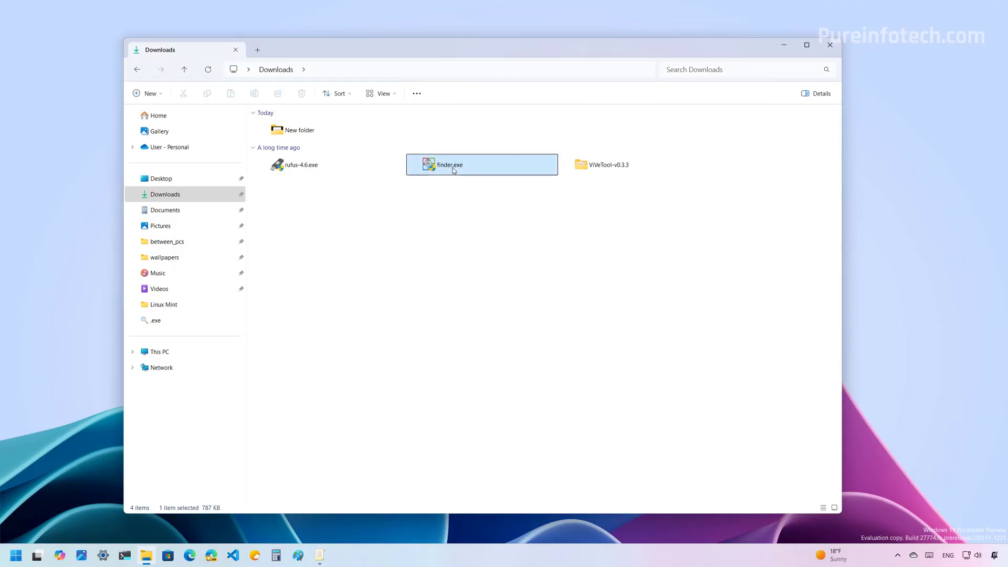
double_click(452, 168)
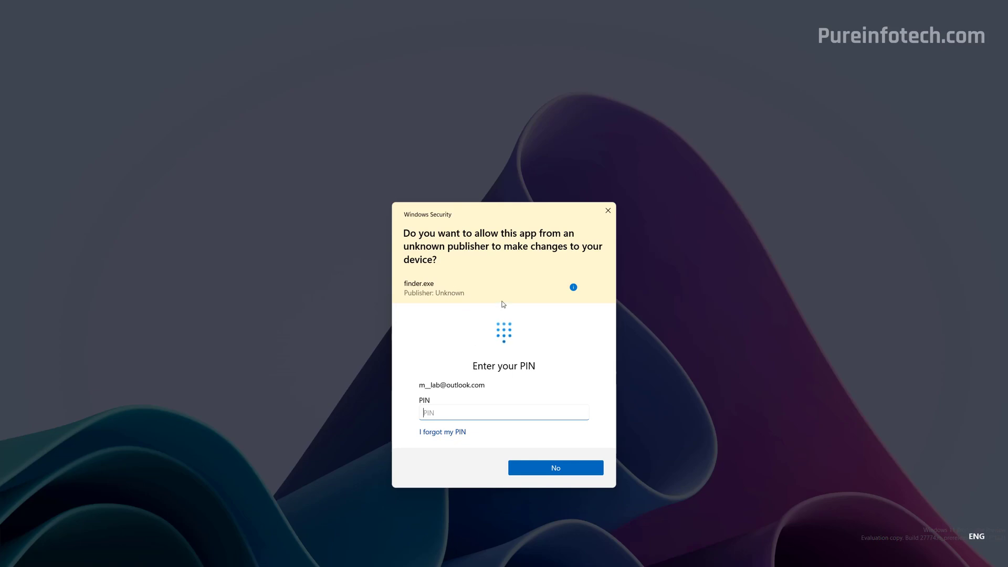
left_click(574, 287)
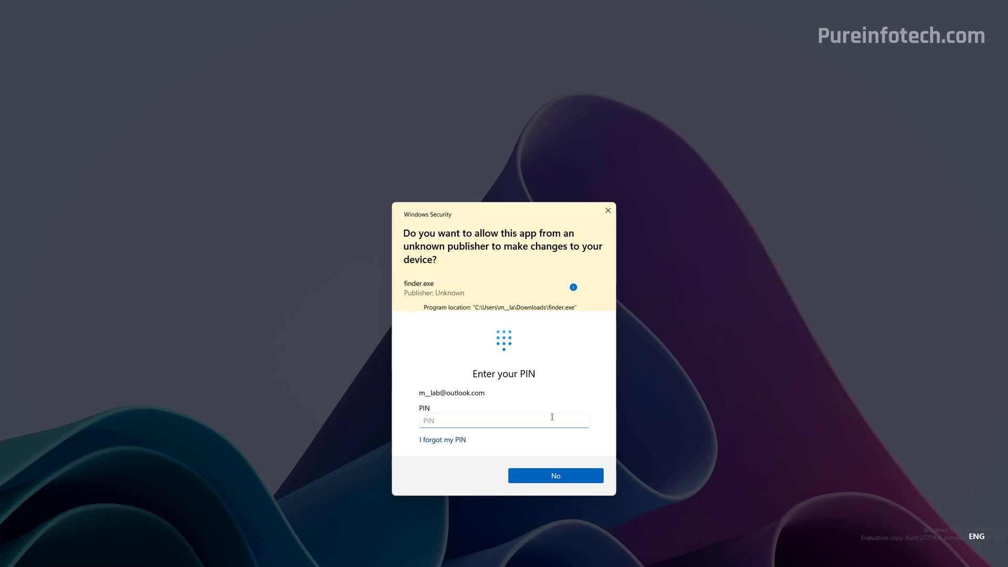
- Decline the finder.exe elevation request with No
left_click(550, 480)
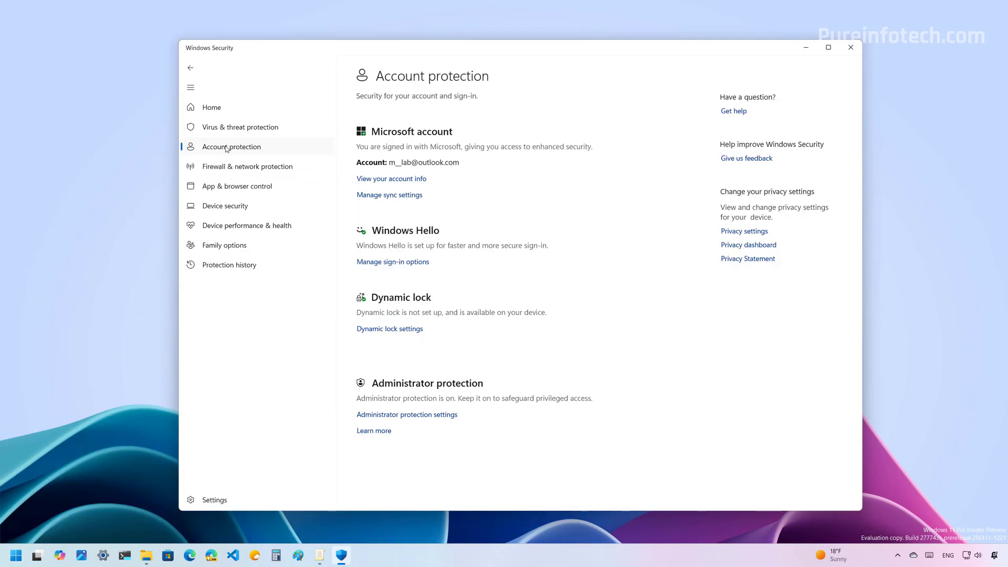
- Turn Administrator protection Off, confirming with the account PIN, and minimize Windows Security
left_click(423, 417)
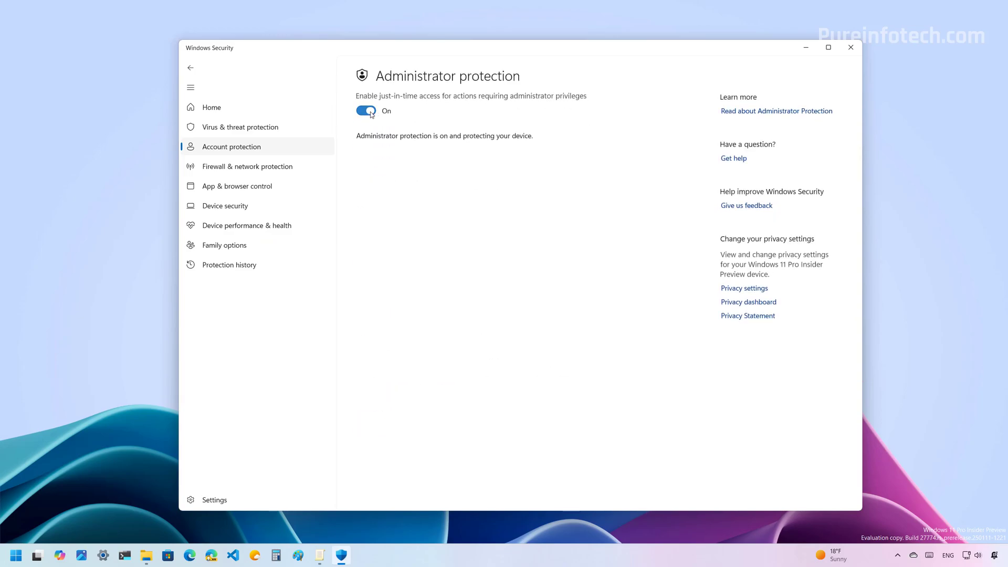
left_click(366, 110)
type("123")
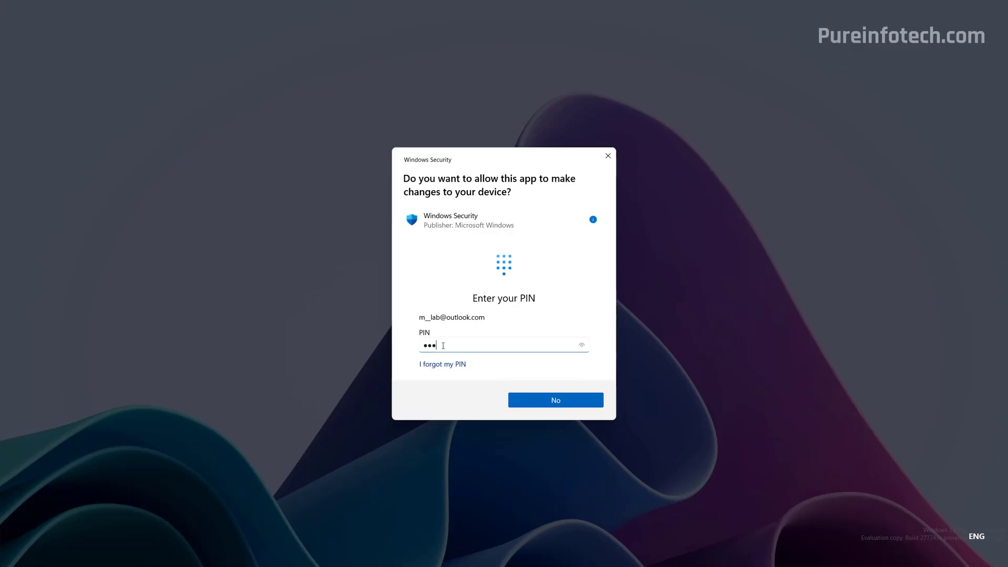
type("4")
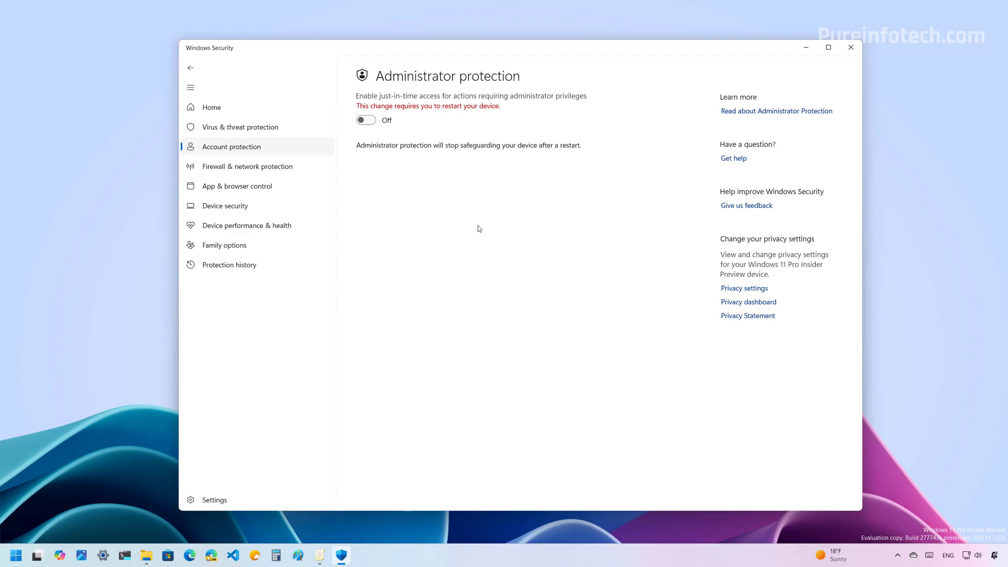
left_click(805, 47)
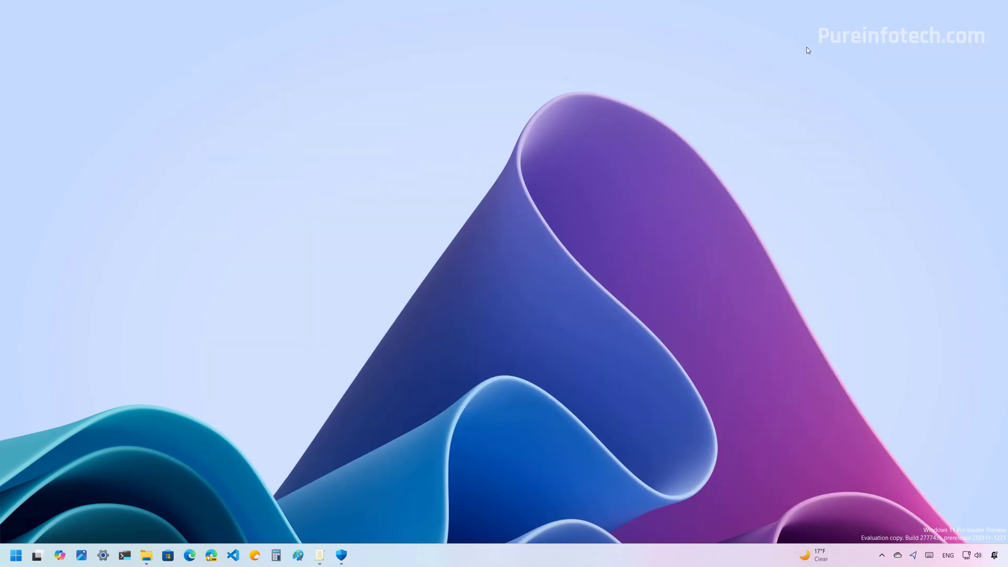
- Set 'Configure type of Admin Approval Mode' back to Legacy Admin Approval Mode (Default)
left_click(320, 555)
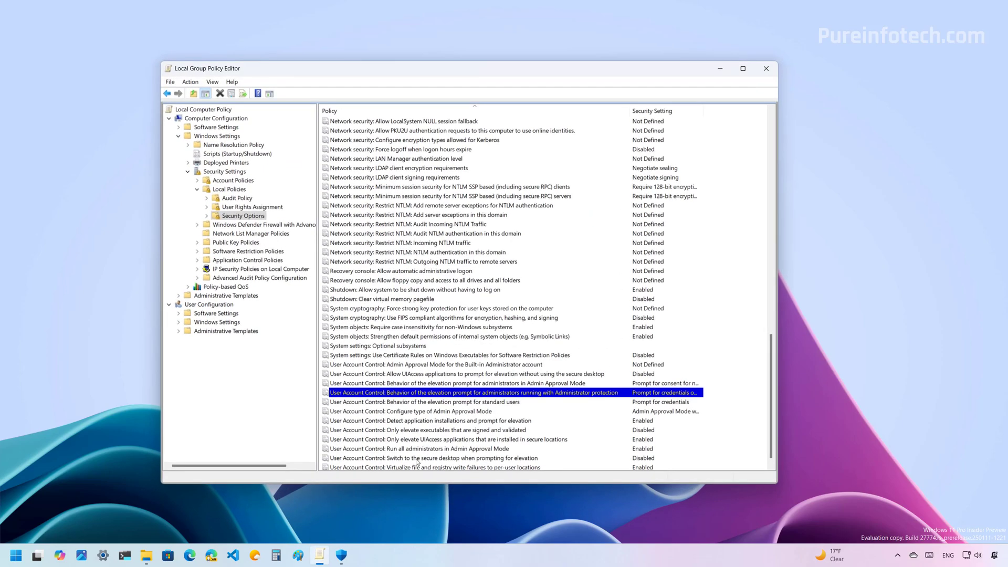
right_click(414, 413)
left_click(439, 421)
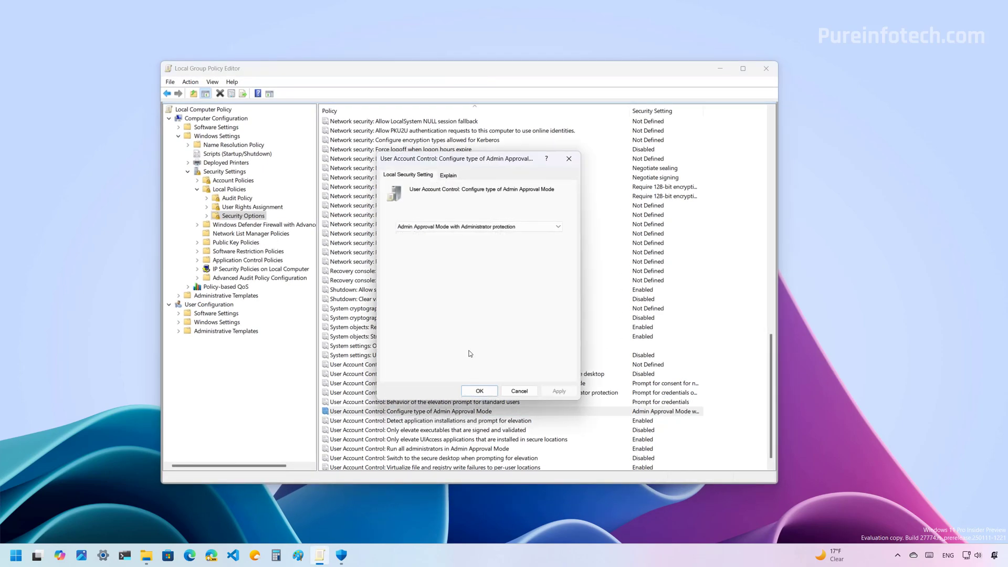
left_click(435, 226)
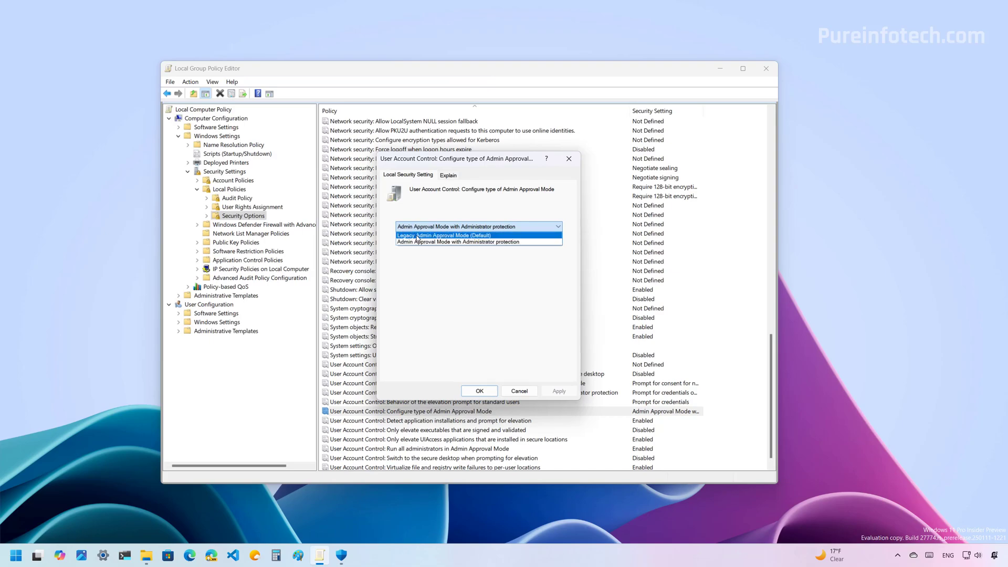
left_click(418, 236)
left_click(559, 391)
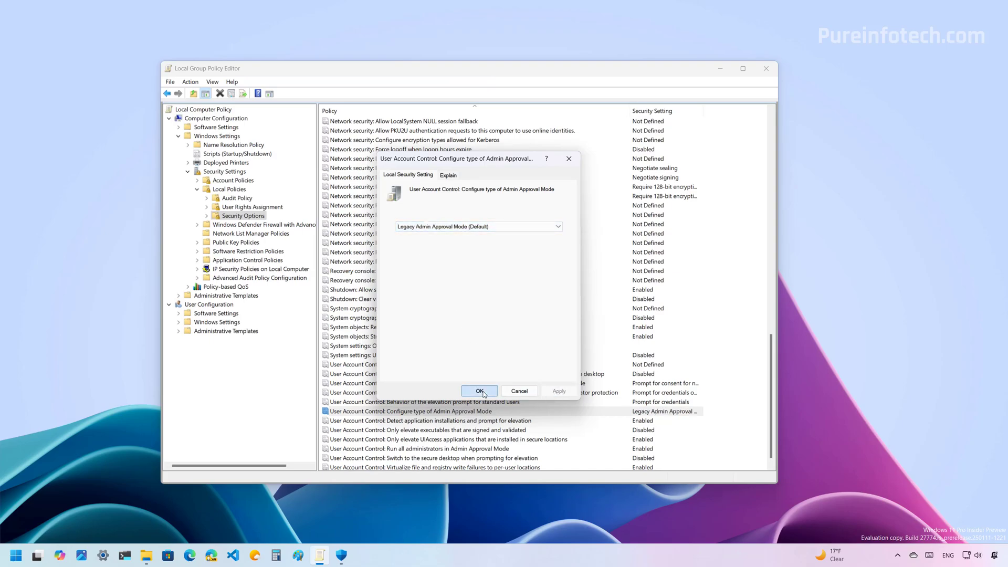
left_click(479, 391)
- Set the protected administrators' elevation prompt to 'Prompt for consent on the secure desktop'
left_click(495, 393)
double_click(491, 393)
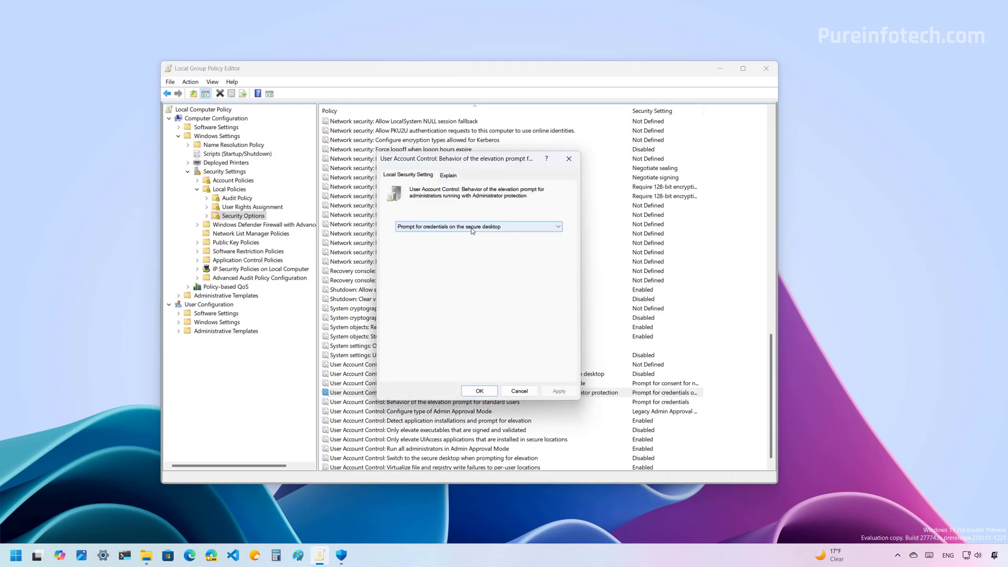
left_click(465, 226)
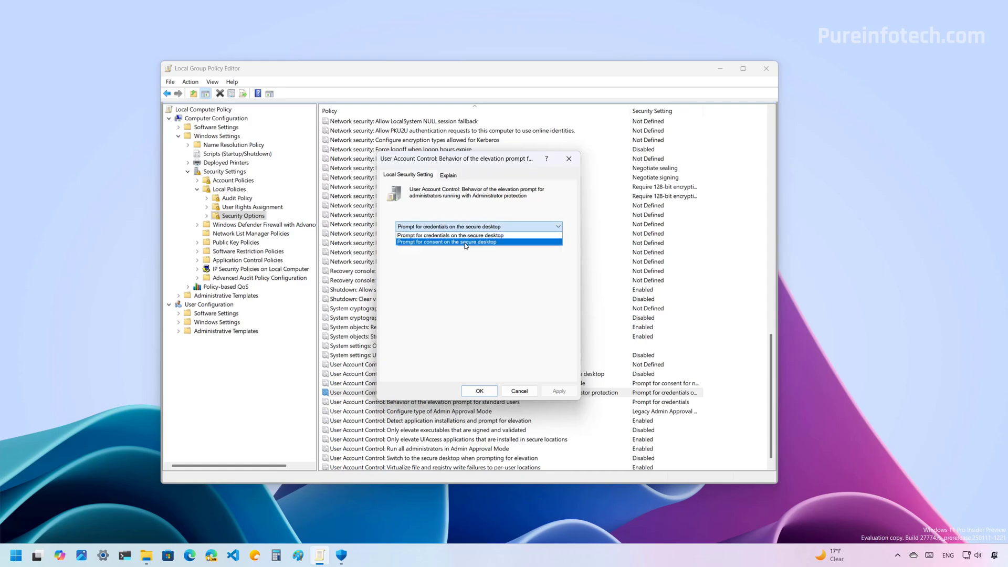
left_click(430, 243)
left_click(551, 393)
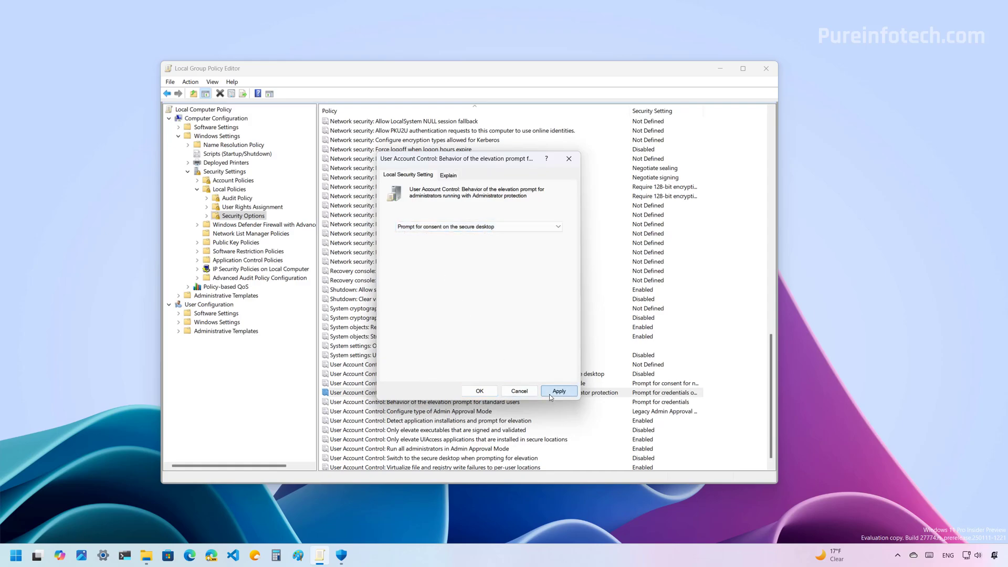
left_click(483, 394)
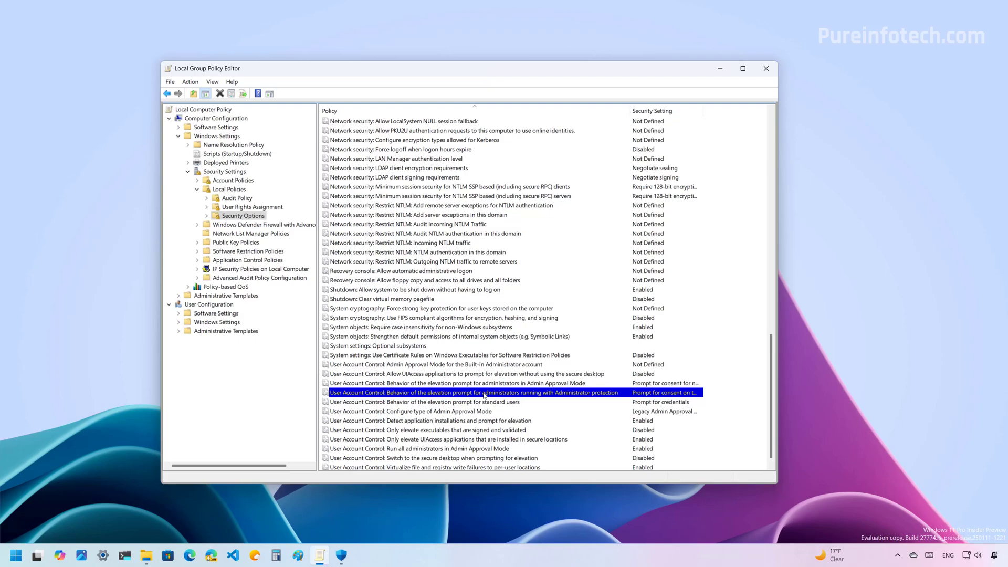
left_click(719, 68)
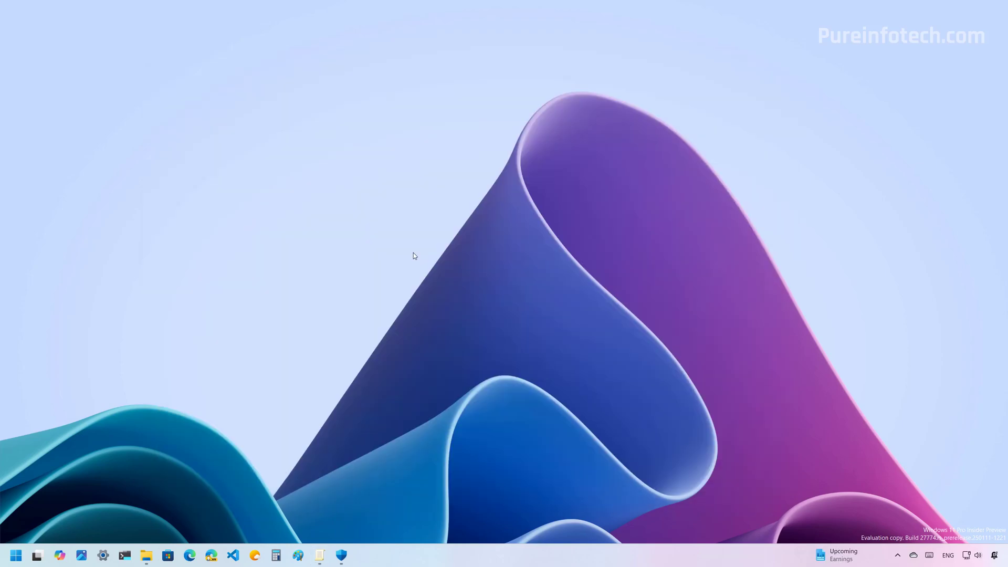